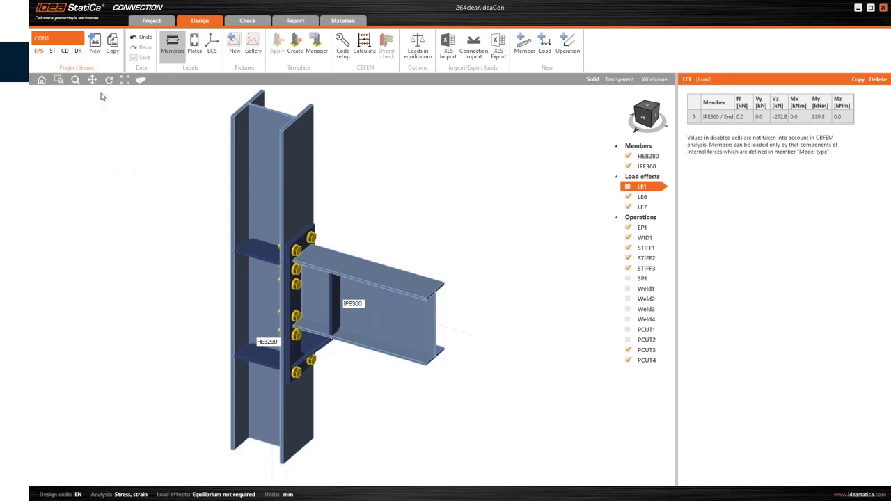
- Duplicate connection CON1 and set the copy's analysis type to capacity design
{"action": "left_click", "coordinate": [112, 44]}
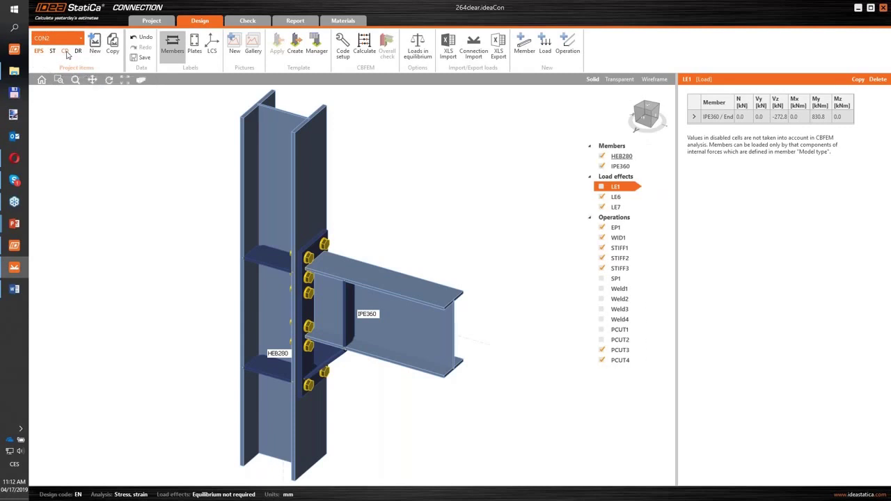
{"action": "left_click", "coordinate": [65, 52]}
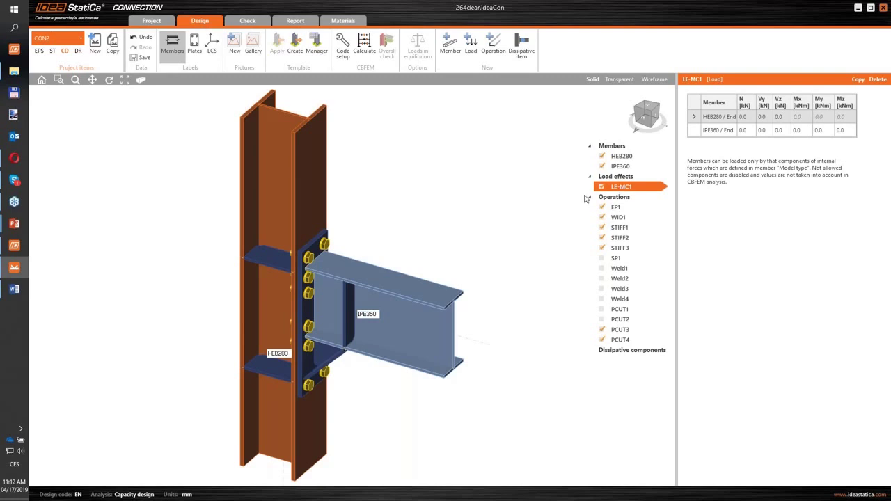
- Switch to the Word document Loads CD.docx and read the calculated design bending moment and shear force
{"action": "left_click", "coordinate": [14, 289]}
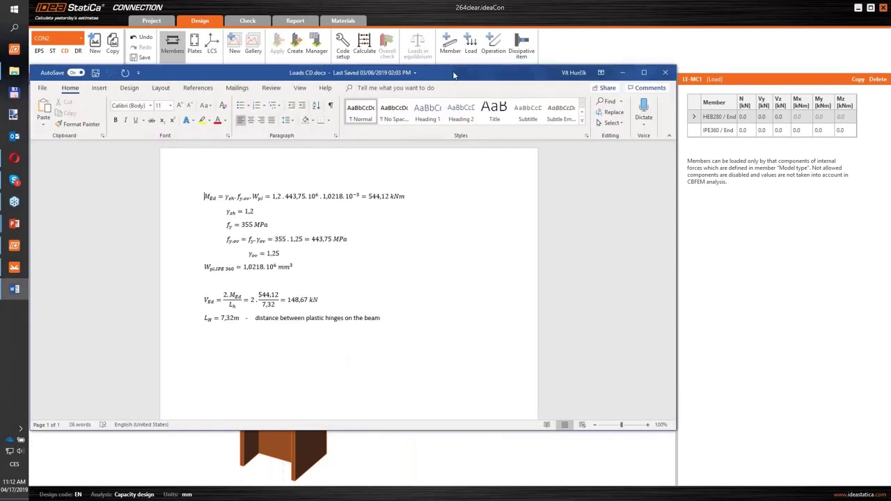
{"action": "left_click_drag", "start_coordinate": [453, 75], "coordinate": [519, 75]}
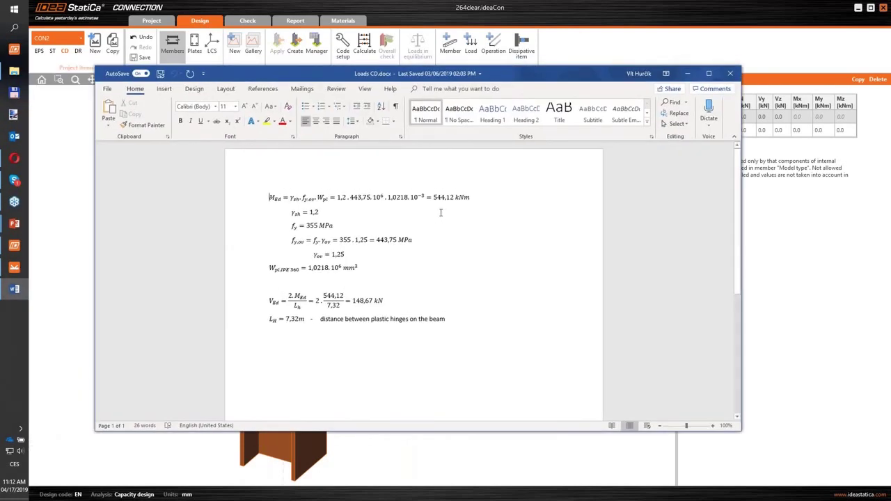
{"action": "left_click", "coordinate": [437, 202]}
{"action": "left_click_drag", "start_coordinate": [434, 198], "coordinate": [454, 198]}
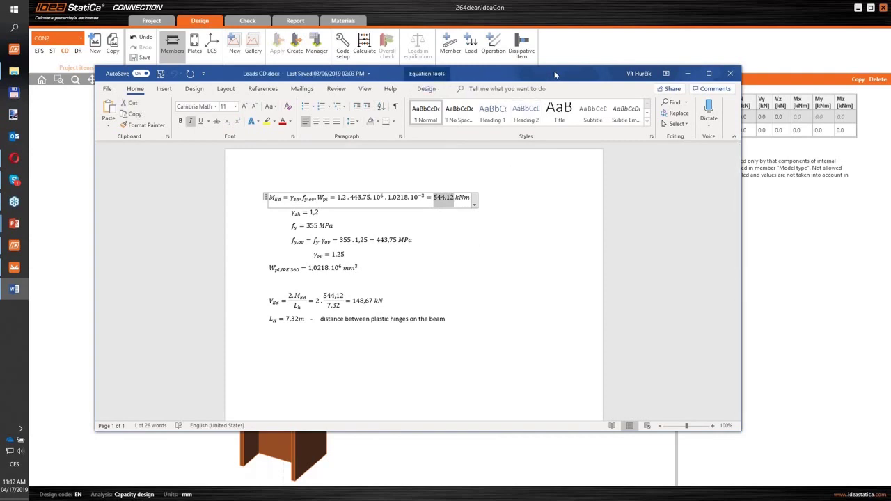
{"action": "left_click_drag", "start_coordinate": [554, 70], "coordinate": [548, 72]}
- Back in IDEA StatiCa, set the IPE360 loads in LE-MC1 to My 544.12 kNm and Vz -148.67 kN
{"action": "left_click", "coordinate": [833, 134]}
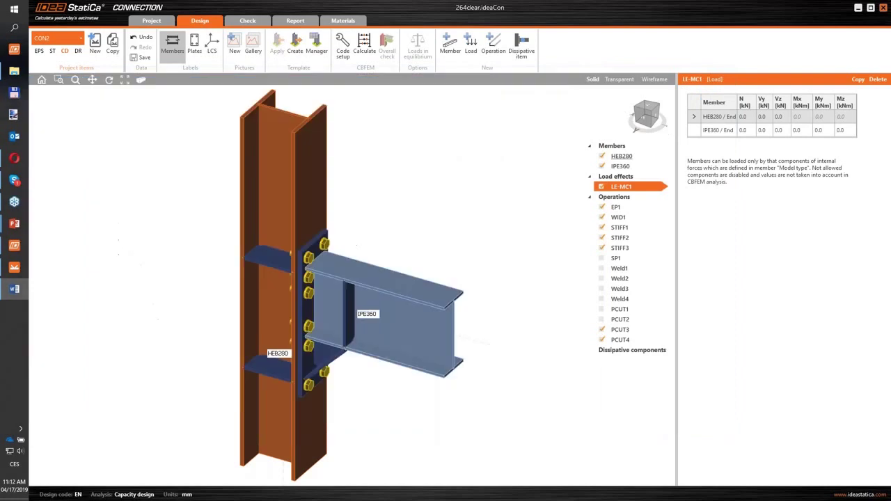
{"action": "left_click", "coordinate": [826, 132]}
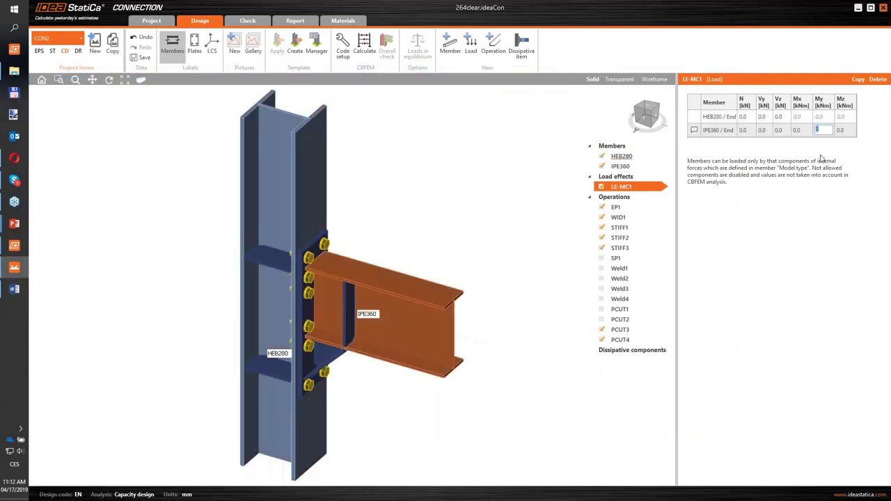
{"action": "type", "text": "544.12"}
{"action": "key", "text": "Return"}
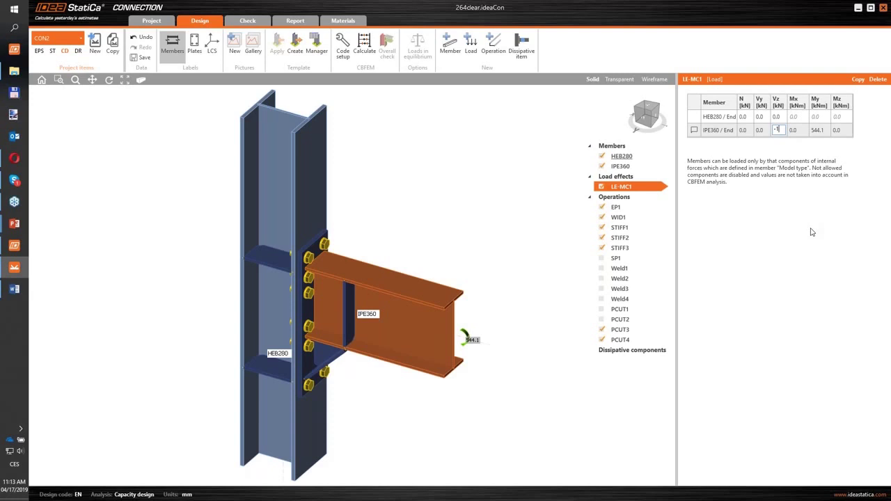
{"action": "type", "text": "-148.7"}
{"action": "key", "text": "Tab"}
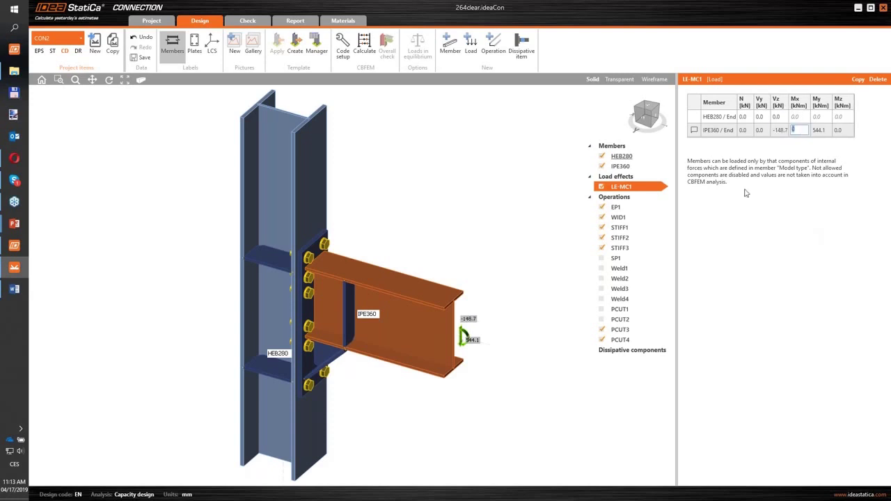
- Duplicate load effect LE-MC1 and reverse the IPE360 load signs in the copy to Vz 148.67 kN and My -544.12 kNm
{"action": "right_click", "coordinate": [620, 190]}
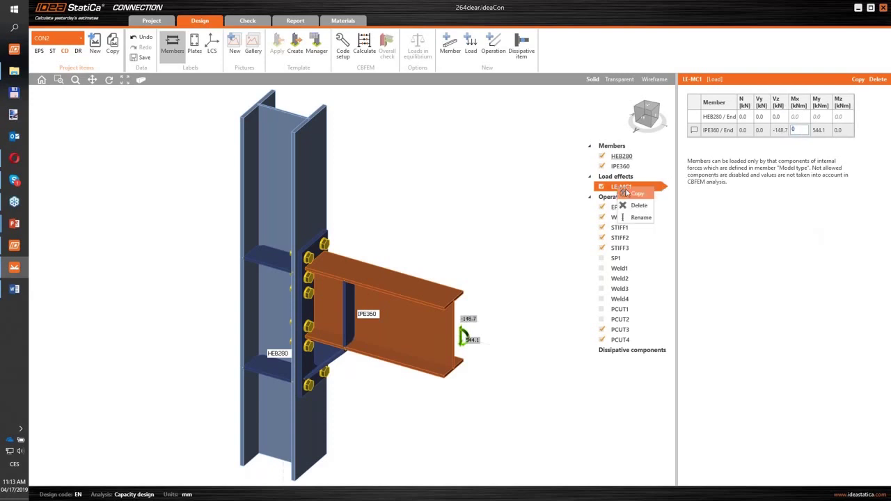
{"action": "left_click", "coordinate": [635, 194]}
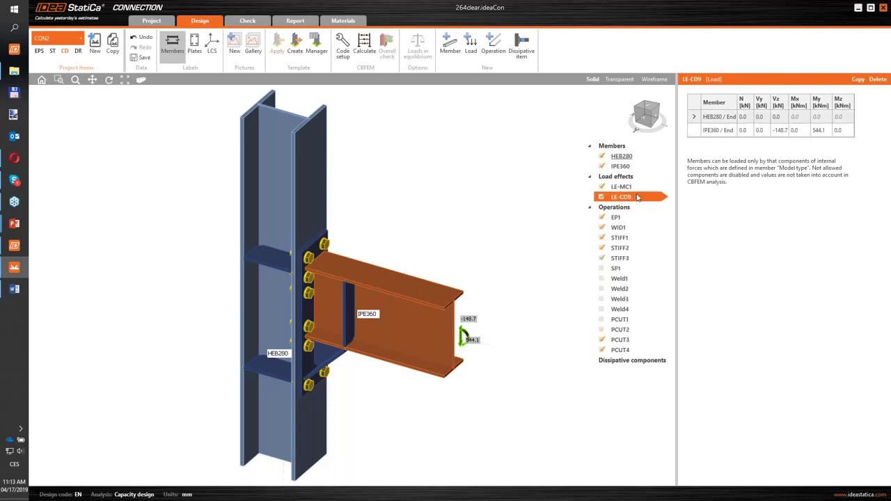
{"action": "left_click", "coordinate": [778, 130]}
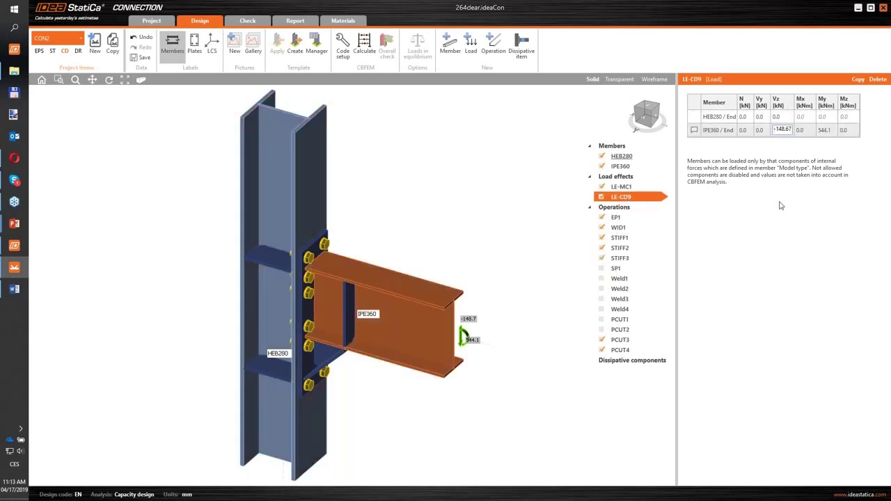
{"action": "key", "text": "Delete"}
{"action": "key", "text": "Tab"}
{"action": "key", "text": "Tab"}
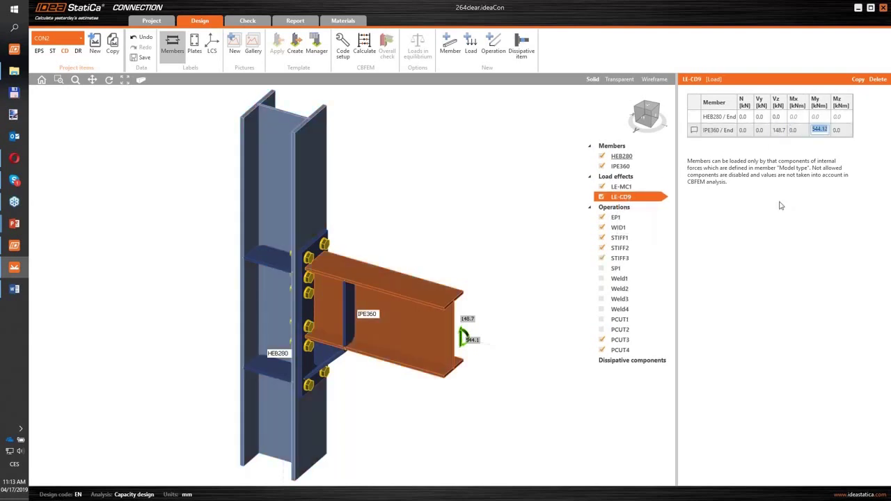
{"action": "key", "text": "Home"}
{"action": "type", "text": "-"}
{"action": "key", "text": "Tab"}
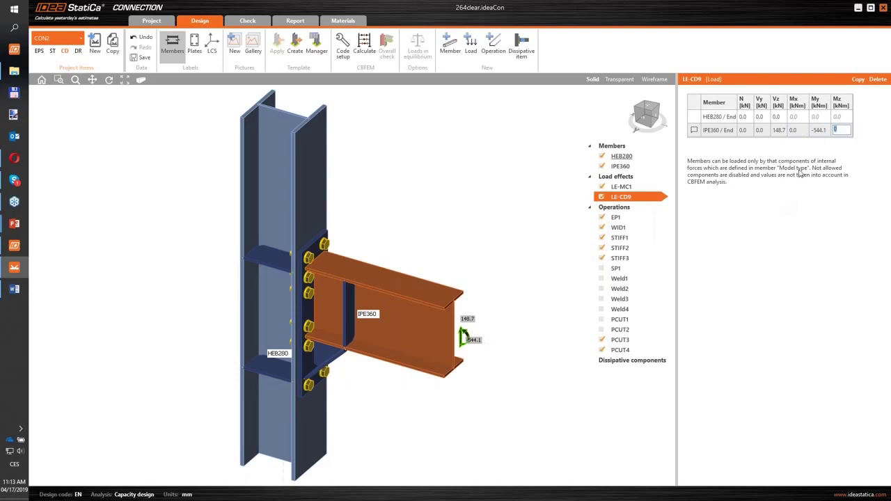
{"action": "key", "text": "Return"}
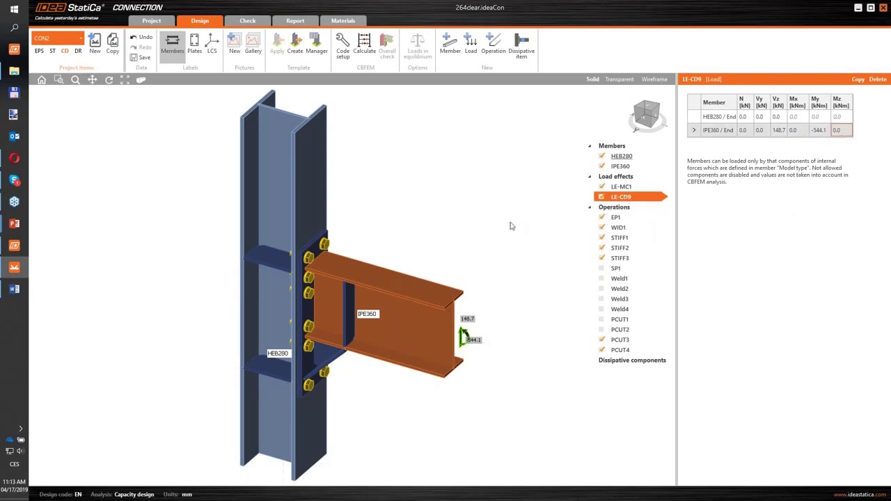
- Add a dissipative item and assign the IPE360 beam to it
{"action": "middle_click_drag", "start_coordinate": [509, 220], "coordinate": [485, 213]}
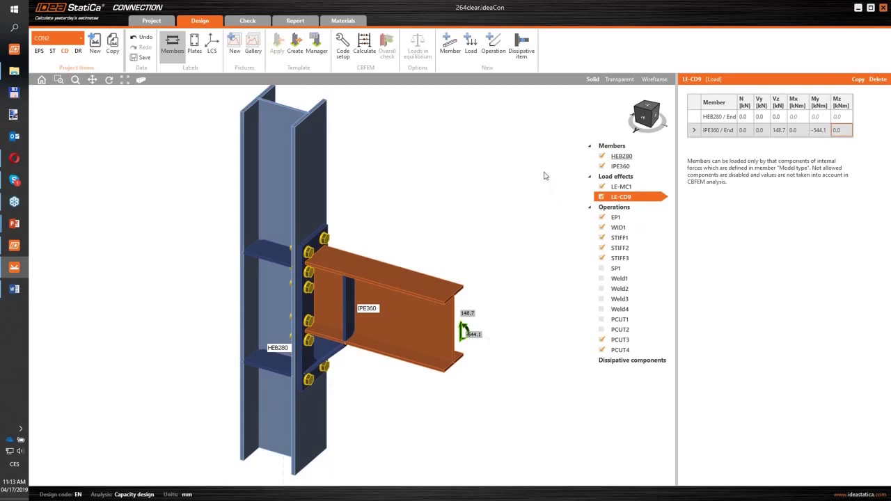
{"action": "left_click", "coordinate": [522, 49]}
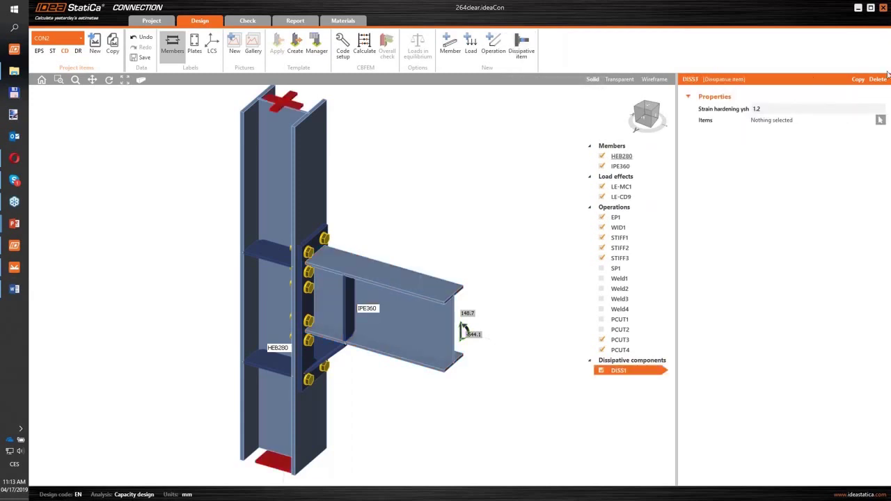
{"action": "left_click", "coordinate": [881, 120]}
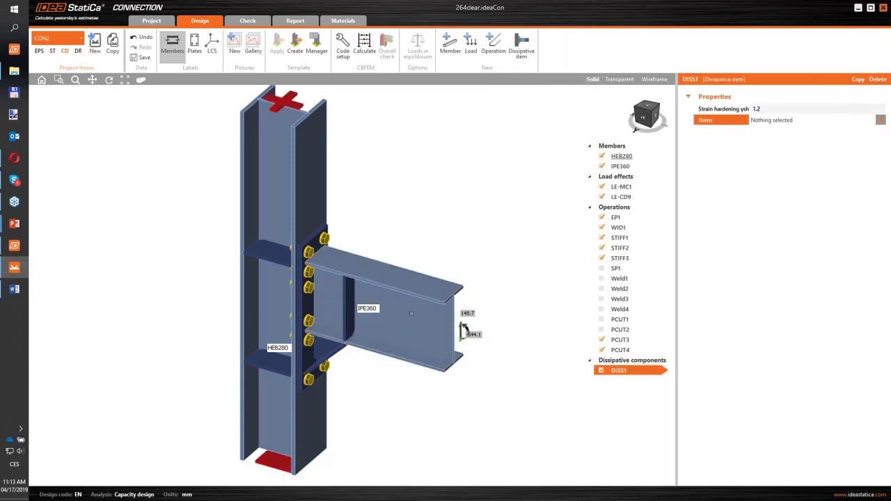
{"action": "left_click", "coordinate": [414, 254]}
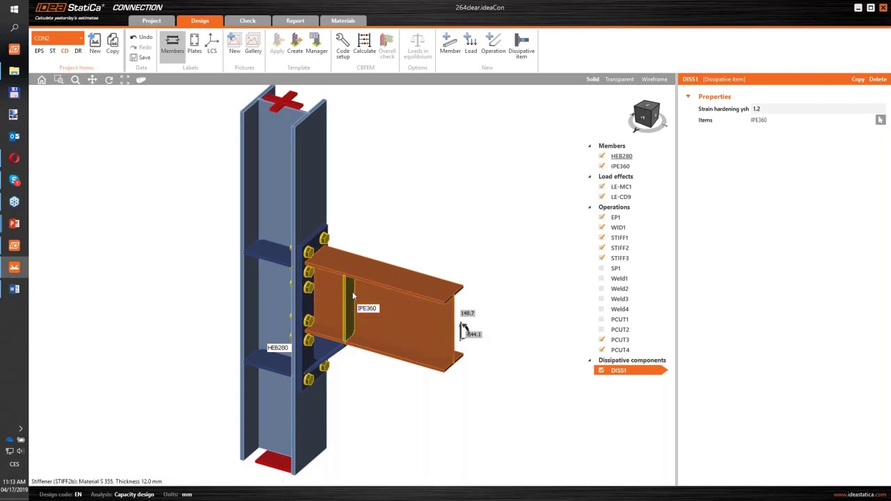
- Examine the beam stiffener STIFF2's distance from the column axis in a wireframe side view, then restore solid display
{"action": "left_click", "coordinate": [648, 120]}
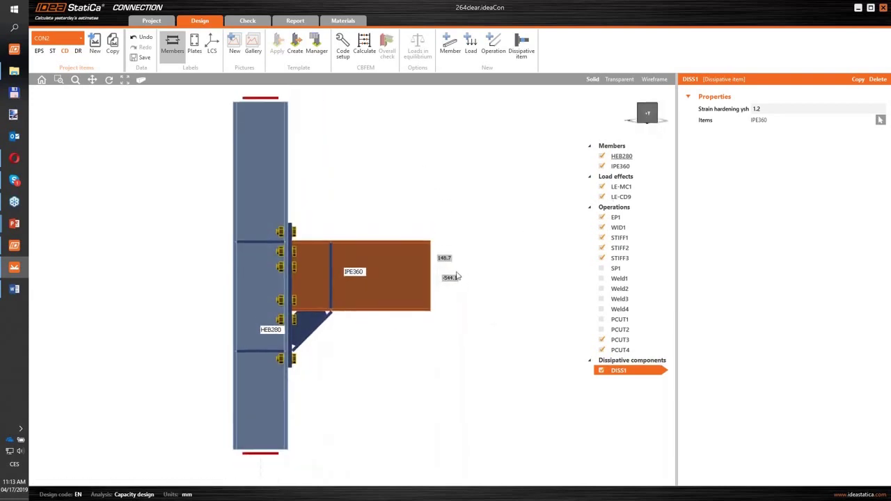
{"action": "left_click", "coordinate": [331, 275]}
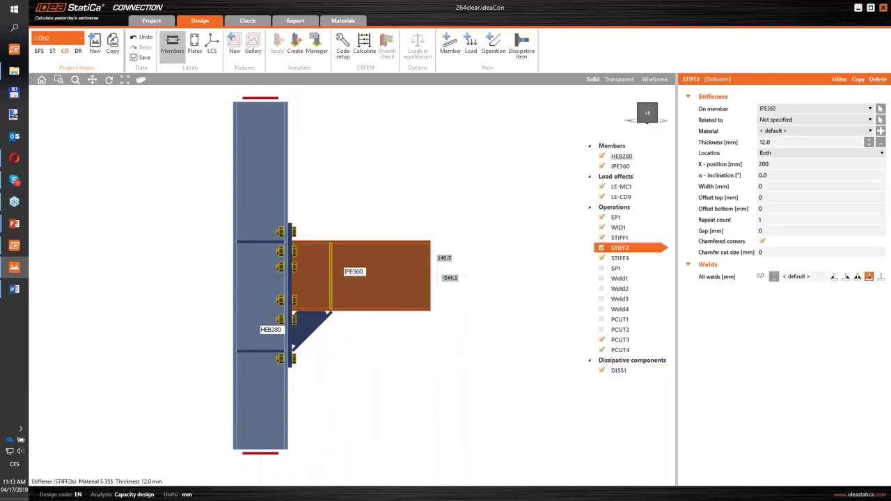
{"action": "left_click", "coordinate": [655, 79]}
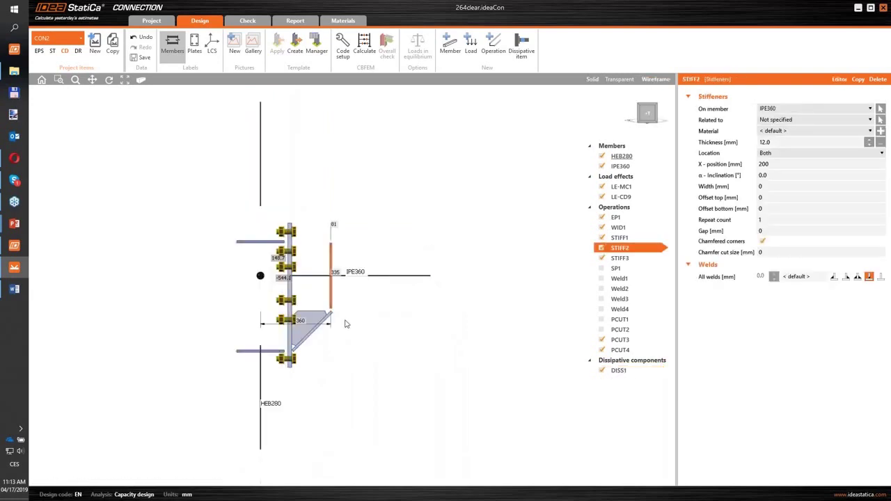
{"action": "left_click", "coordinate": [302, 326]}
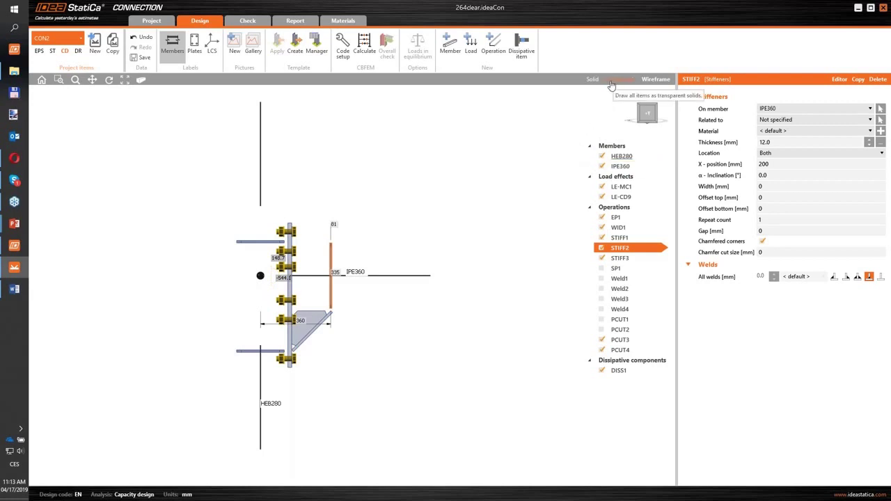
{"action": "left_click", "coordinate": [592, 78]}
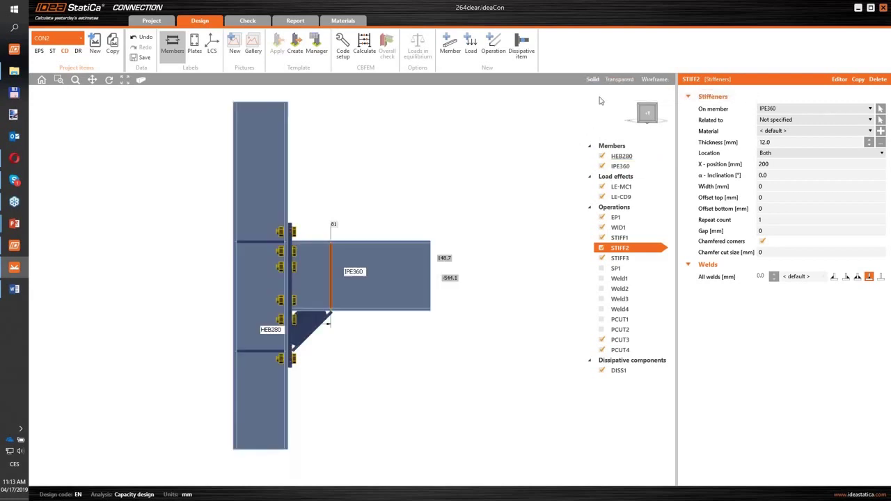
- Apply the IPE360 member's forces at a defined position with X set to 365 mm
{"action": "left_click", "coordinate": [623, 167]}
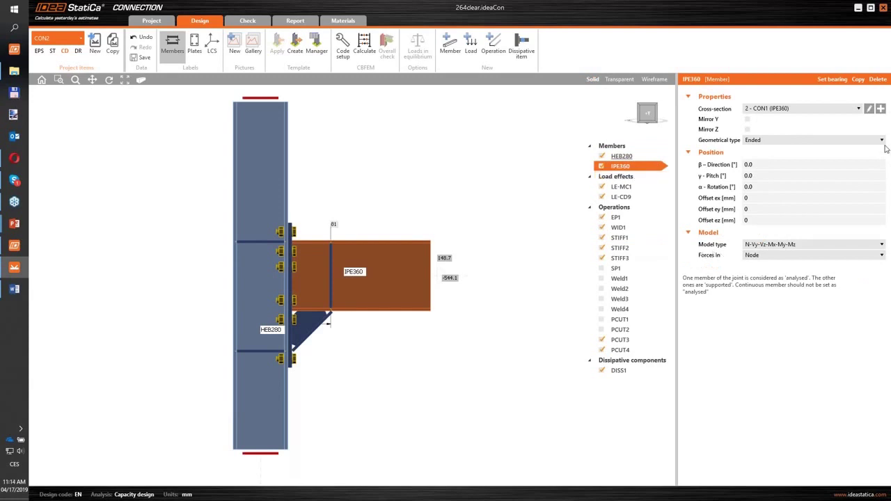
{"action": "left_click", "coordinate": [752, 257]}
{"action": "left_click", "coordinate": [756, 281]}
{"action": "left_click", "coordinate": [757, 267]}
{"action": "type", "text": "3"}
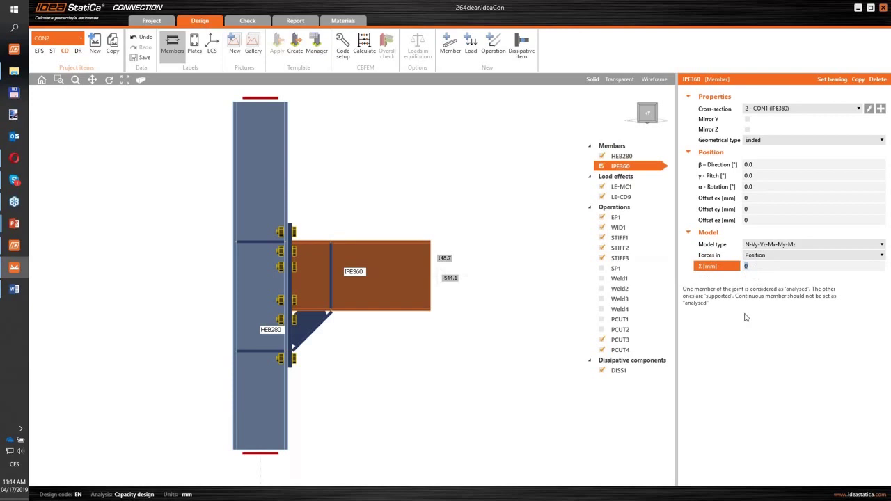
{"action": "type", "text": "65"}
{"action": "key", "text": "Tab"}
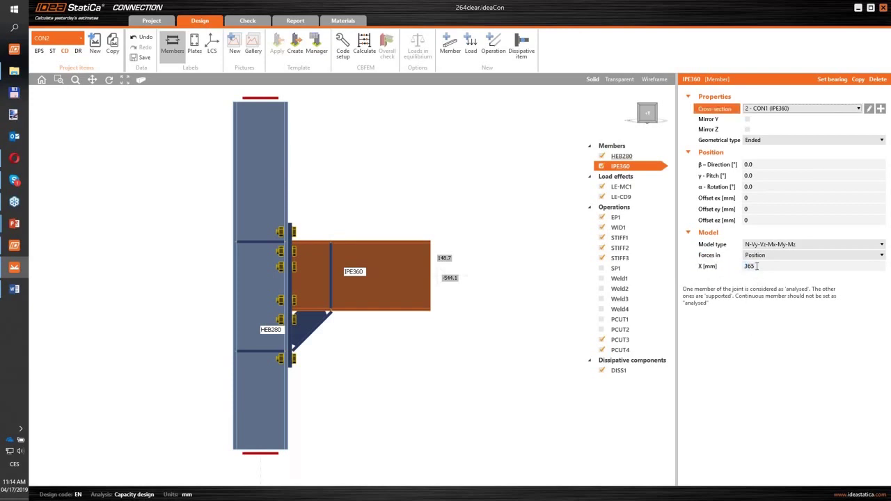
- Set the IPE360 member's model type to N-Vz-My
{"action": "left_click_drag", "start_coordinate": [647, 113], "coordinate": [645, 117]}
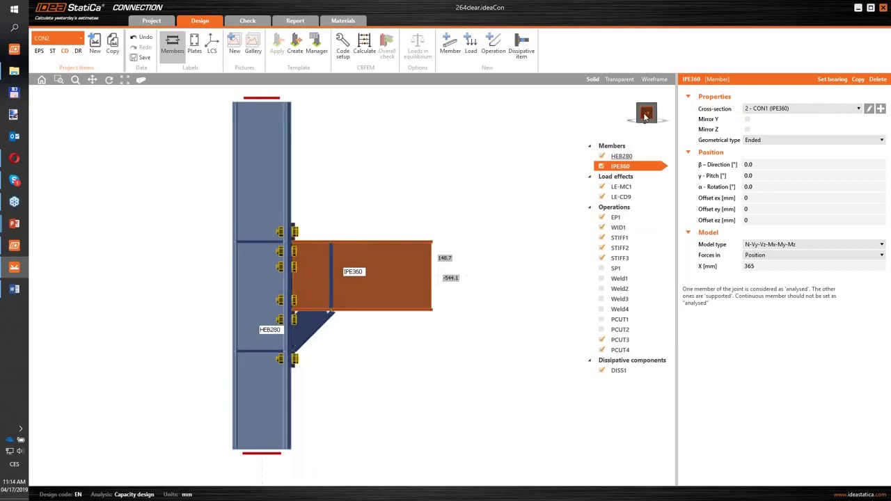
{"action": "left_click", "coordinate": [646, 117]}
{"action": "left_click", "coordinate": [784, 245]}
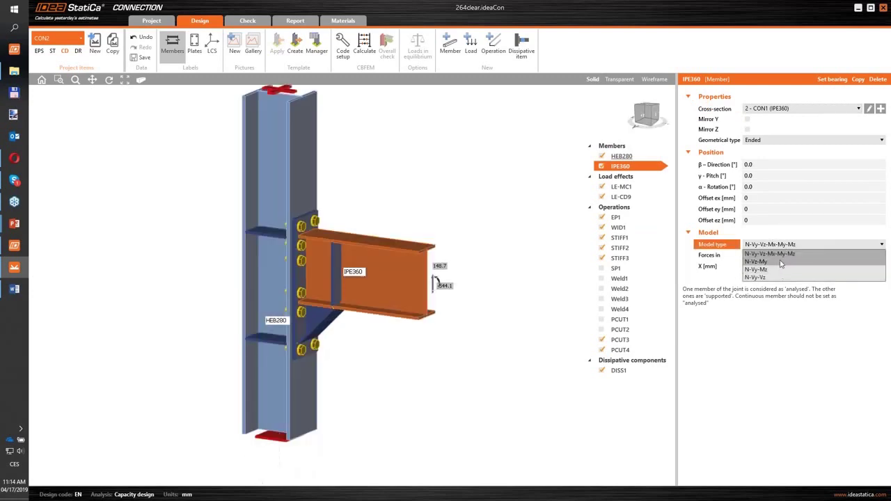
{"action": "left_click", "coordinate": [782, 262]}
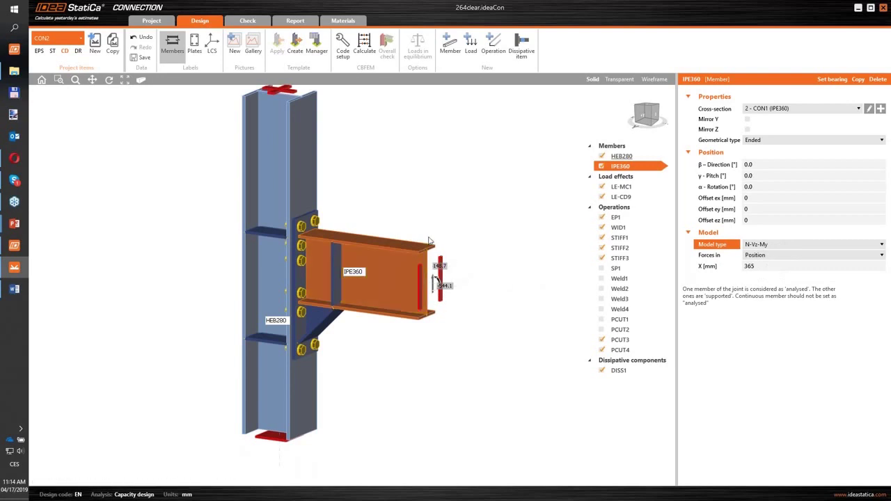
- Calculate the capacity design connection and inspect the overall check on the model
{"action": "left_click", "coordinate": [643, 114]}
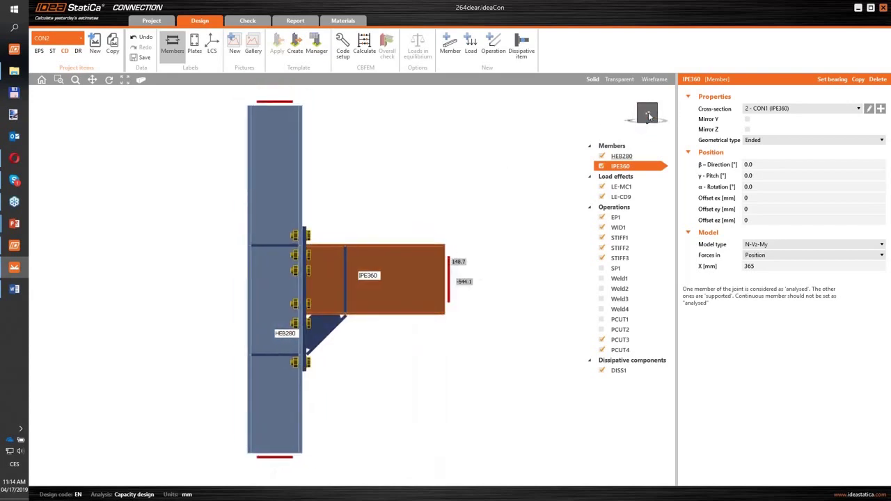
{"action": "left_click", "coordinate": [642, 119]}
{"action": "left_click", "coordinate": [365, 45]}
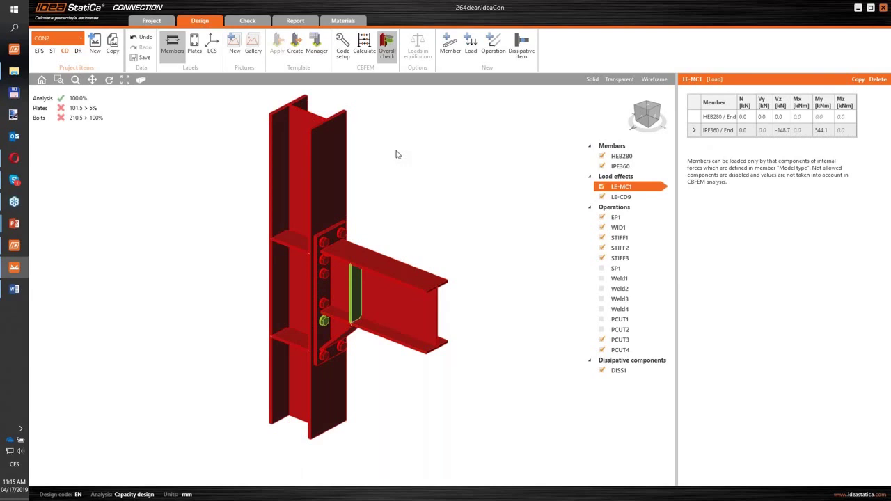
{"action": "middle_click_drag", "start_coordinate": [422, 177], "coordinate": [427, 191]}
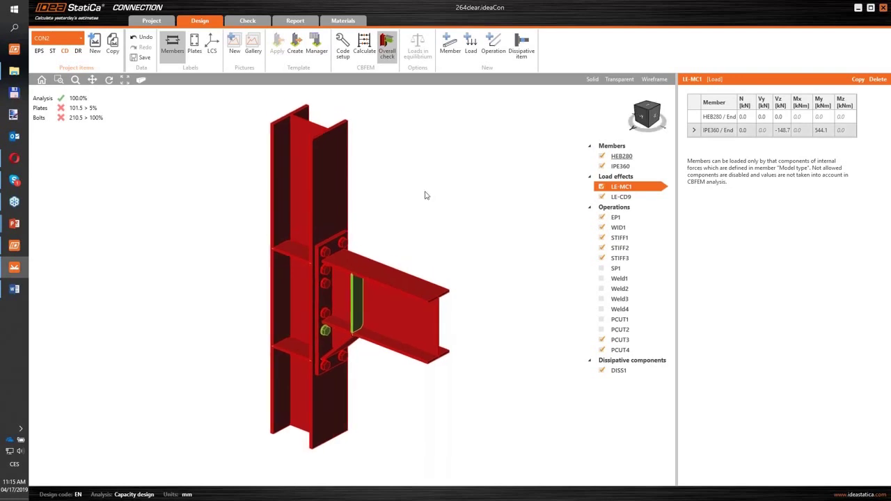
- Set the thickness of end plate EP1 to 25 mm
{"action": "left_click", "coordinate": [335, 247]}
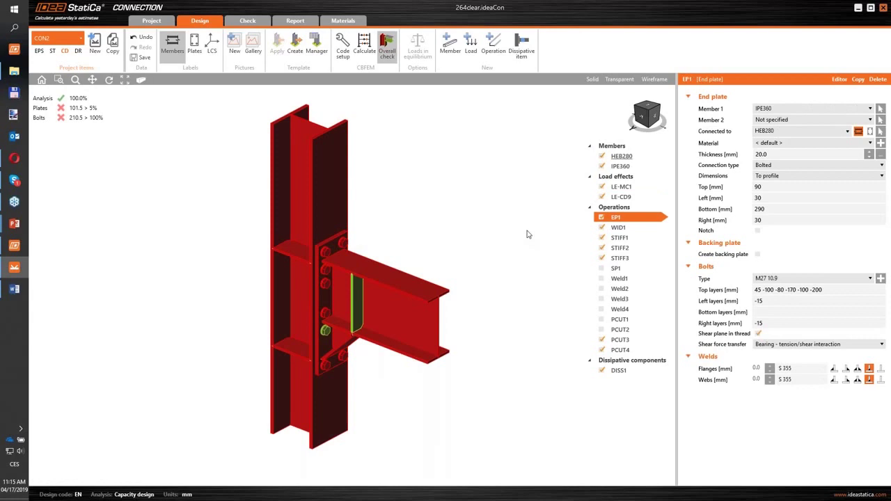
{"action": "left_click", "coordinate": [788, 154]}
{"action": "scroll", "coordinate": [788, 154], "scroll_direction": "up", "scroll_amount": 1}
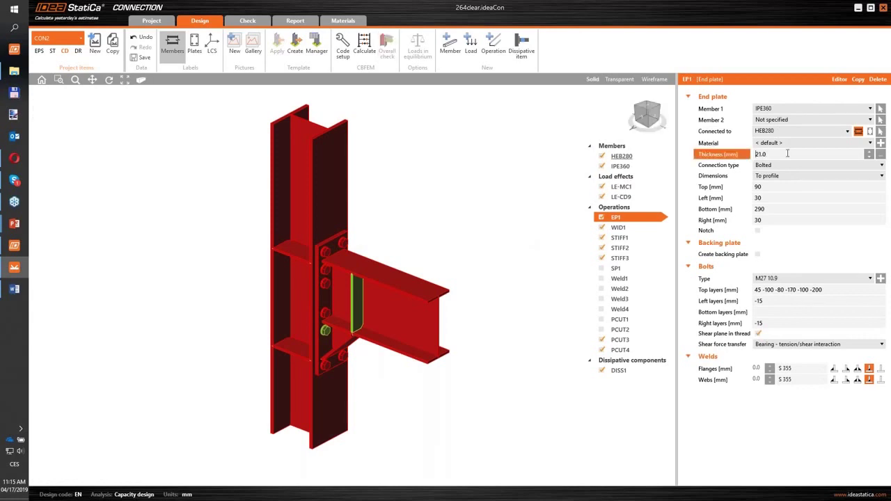
{"action": "scroll", "coordinate": [787, 153], "scroll_direction": "up", "scroll_amount": 4}
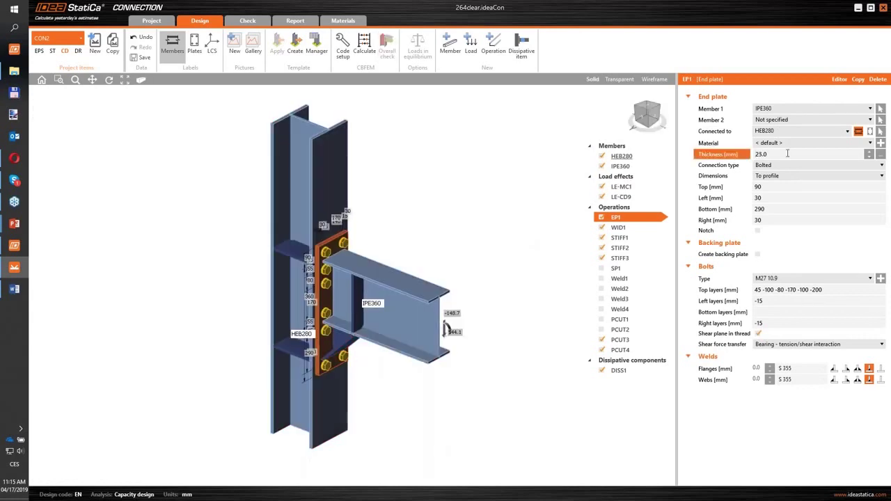
- Activate the column web doubler plate SP1 together with Weld1 to Weld4 and the plate cuts PCUT1 and PCUT2
{"action": "left_click", "coordinate": [644, 119]}
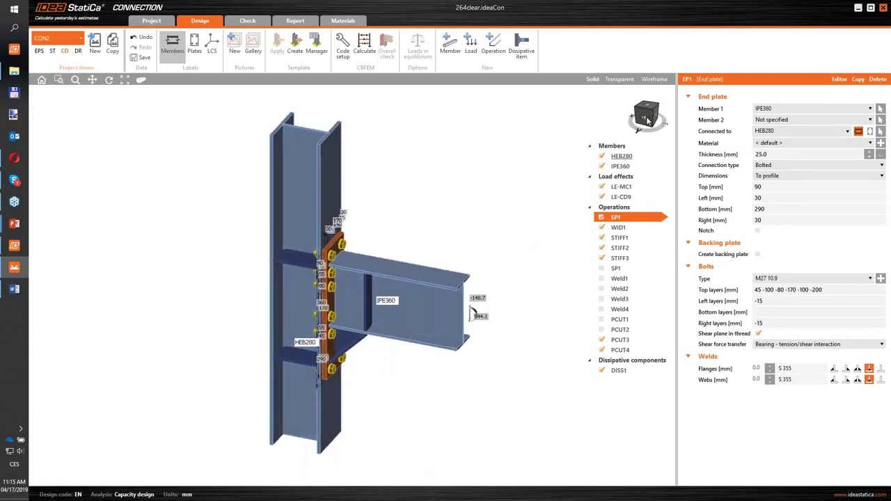
{"action": "left_click", "coordinate": [618, 269]}
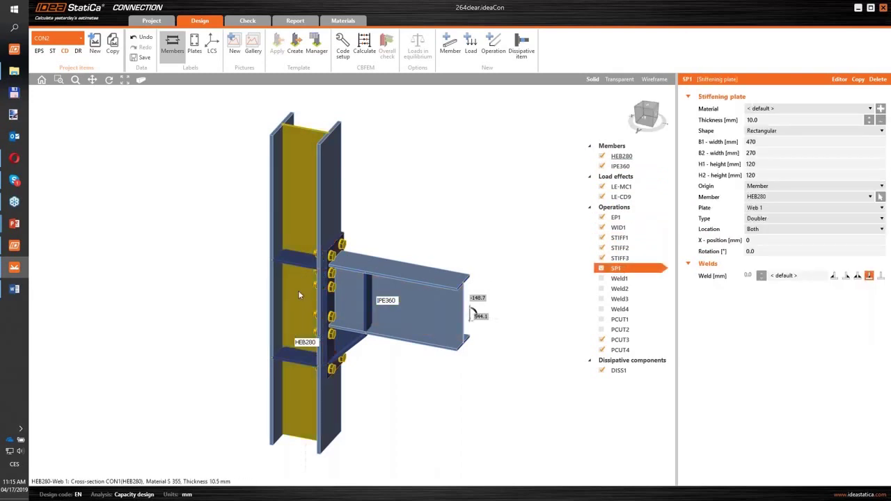
{"action": "left_click", "coordinate": [601, 279]}
{"action": "left_click", "coordinate": [602, 289]}
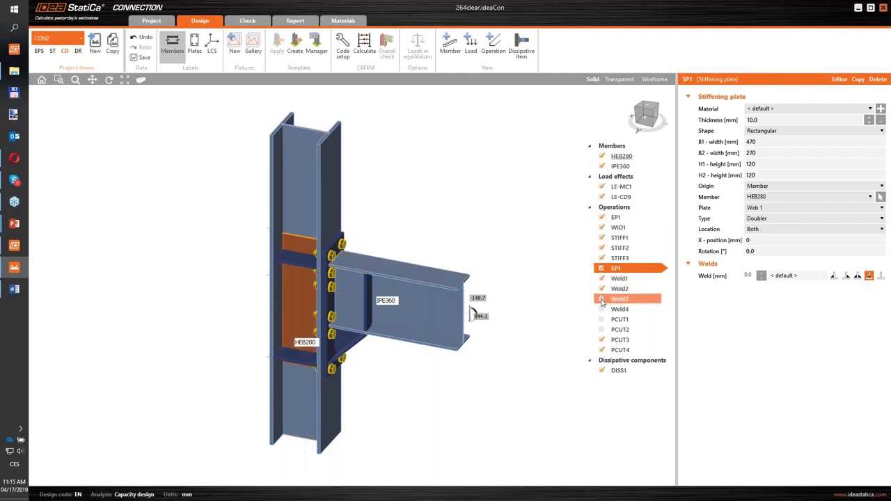
{"action": "left_click", "coordinate": [602, 299]}
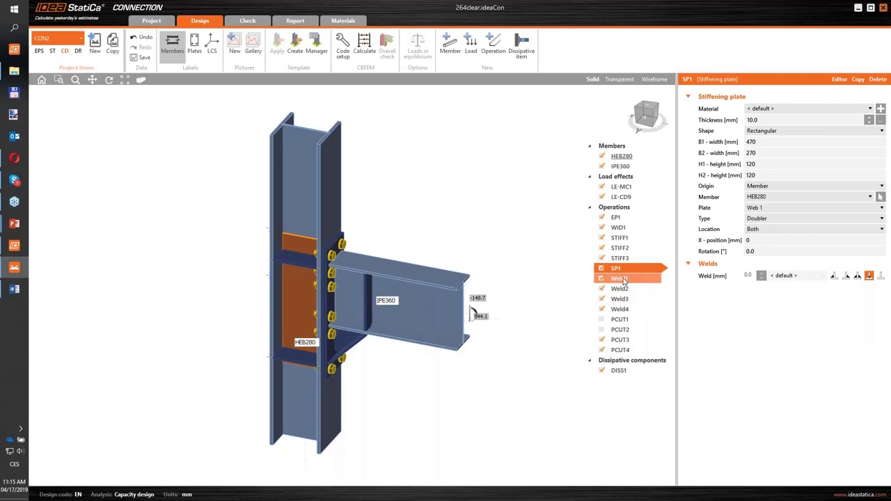
{"action": "left_click", "coordinate": [602, 311]}
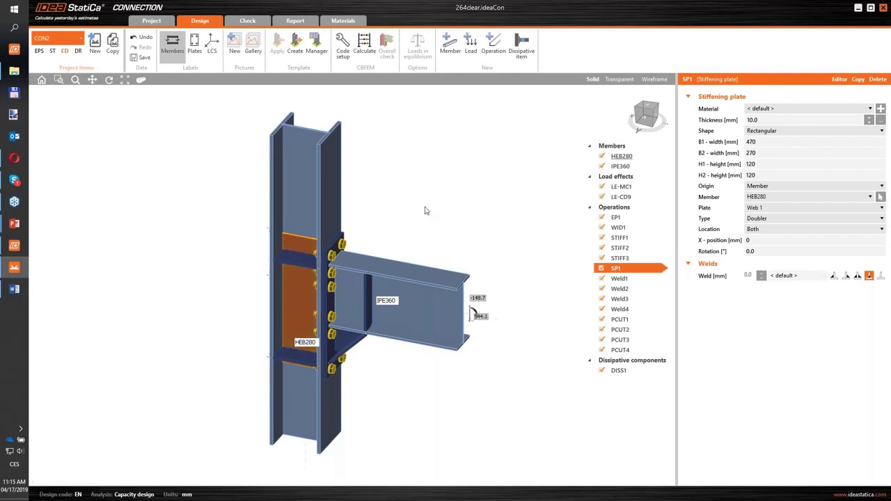
- Recalculate the strengthened connection and inspect the overall check of plates and bolts on the model
{"action": "middle_click_drag", "start_coordinate": [424, 209], "coordinate": [429, 197]}
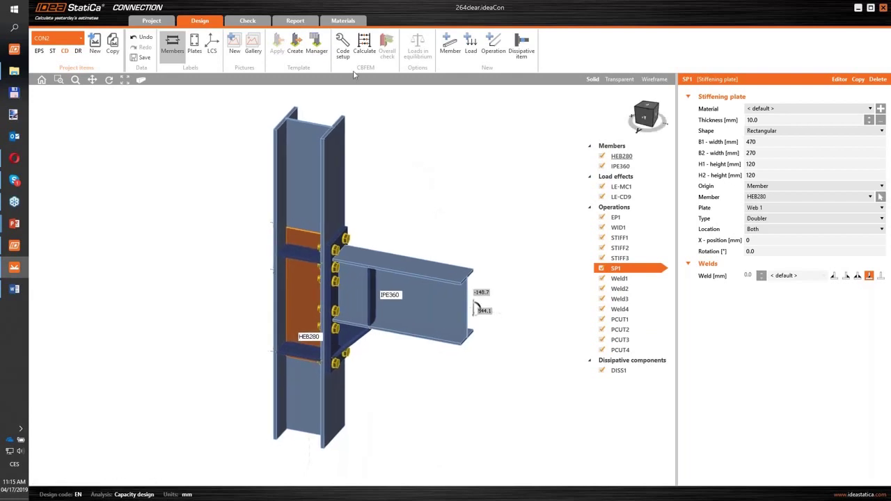
{"action": "left_click", "coordinate": [364, 46]}
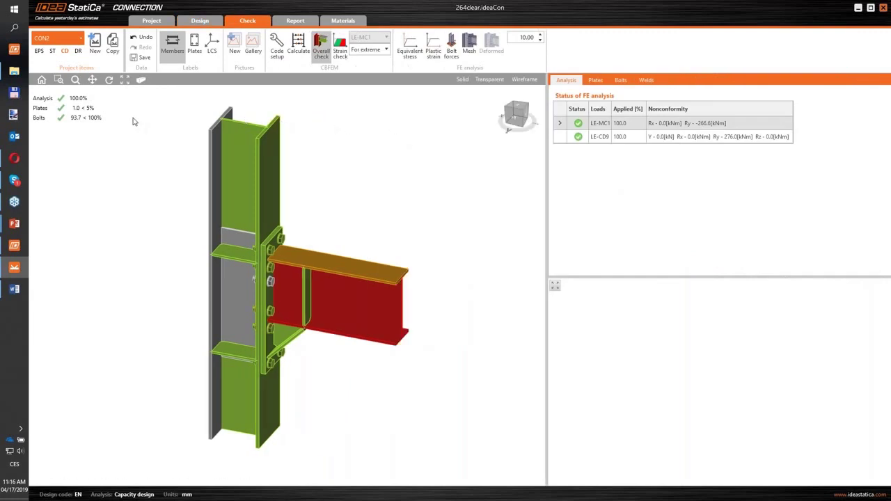
{"action": "scroll", "coordinate": [378, 183], "scroll_direction": "down", "scroll_amount": 2}
{"action": "mouse_move", "coordinate": [378, 183]}
{"action": "middle_mouse_down"}
{"action": "mouse_move", "coordinate": [386, 181]}
{"action": "mouse_move", "coordinate": [382, 195]}
{"action": "mouse_move", "coordinate": [390, 183]}
{"action": "middle_mouse_up"}
{"action": "scroll", "coordinate": [382, 194], "scroll_direction": "up", "scroll_amount": 2}
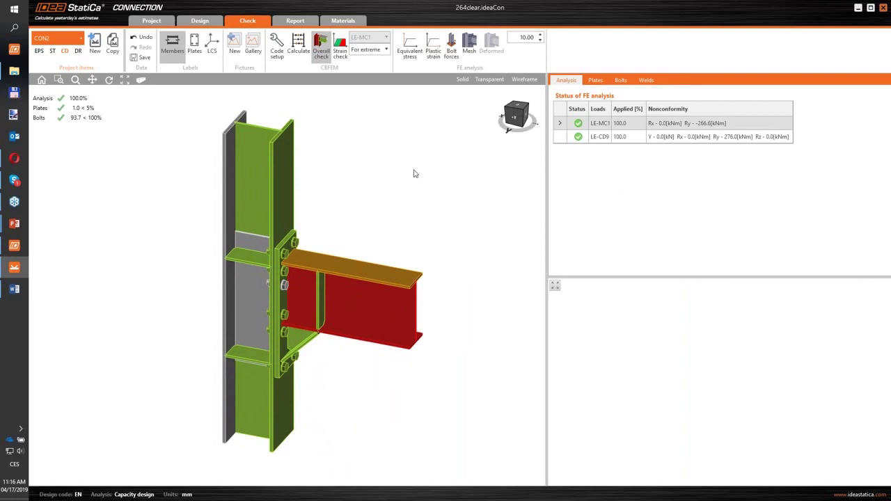
- Display the plastic strain on the deformed shape with the mesh and examine the dissipative beam from the side
{"action": "left_click", "coordinate": [429, 60]}
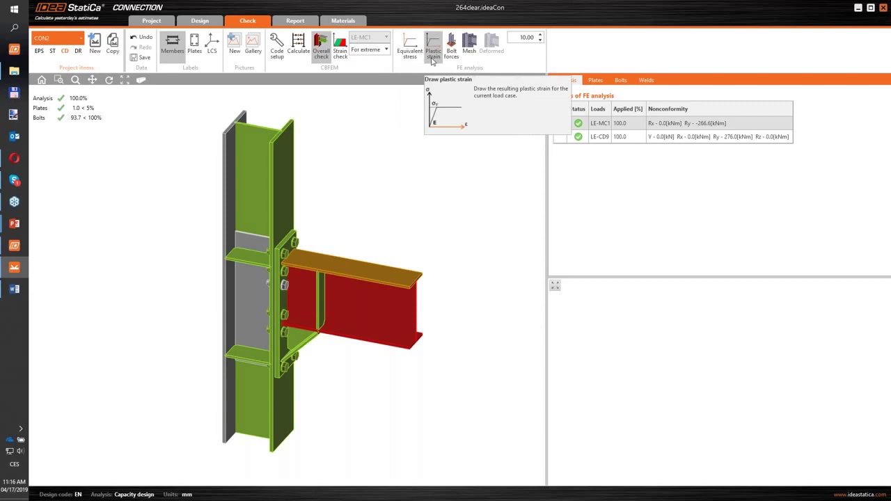
{"action": "left_click", "coordinate": [431, 61]}
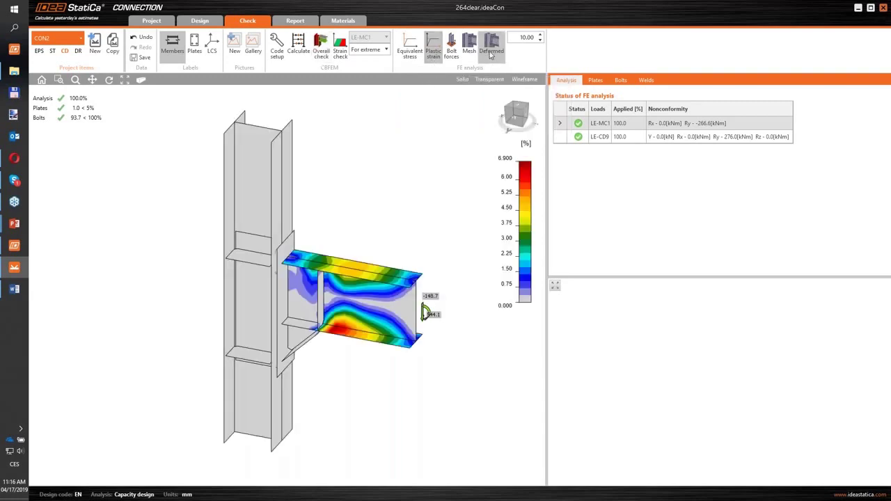
{"action": "left_click", "coordinate": [492, 50]}
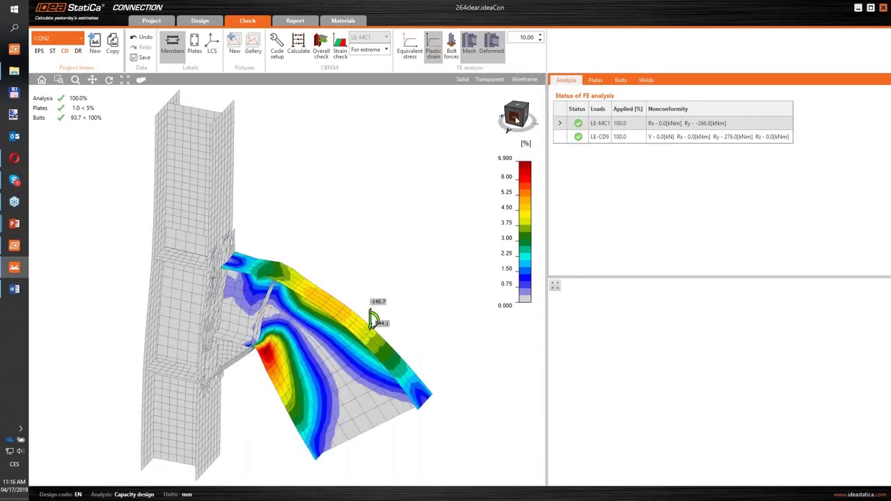
{"action": "left_click", "coordinate": [513, 115]}
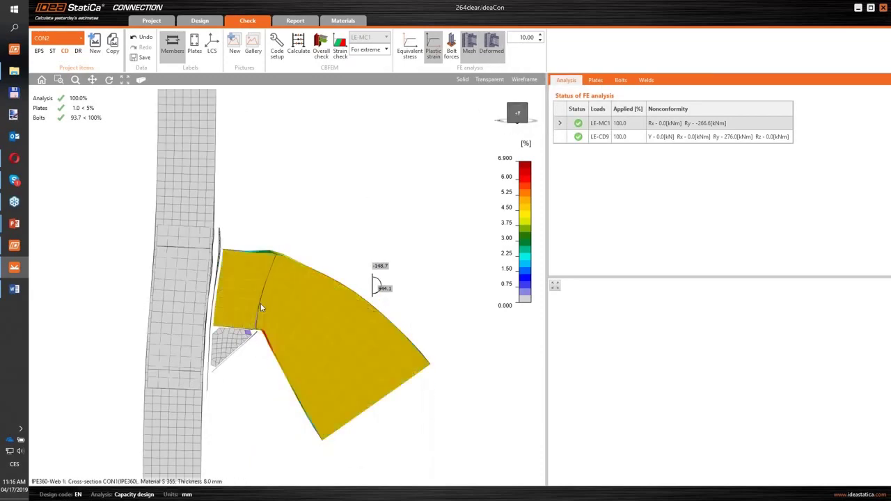
{"action": "mouse_move", "coordinate": [344, 213]}
{"action": "right_mouse_down"}
{"action": "mouse_move", "coordinate": [330, 215]}
{"action": "mouse_move", "coordinate": [338, 227]}
{"action": "right_mouse_up"}
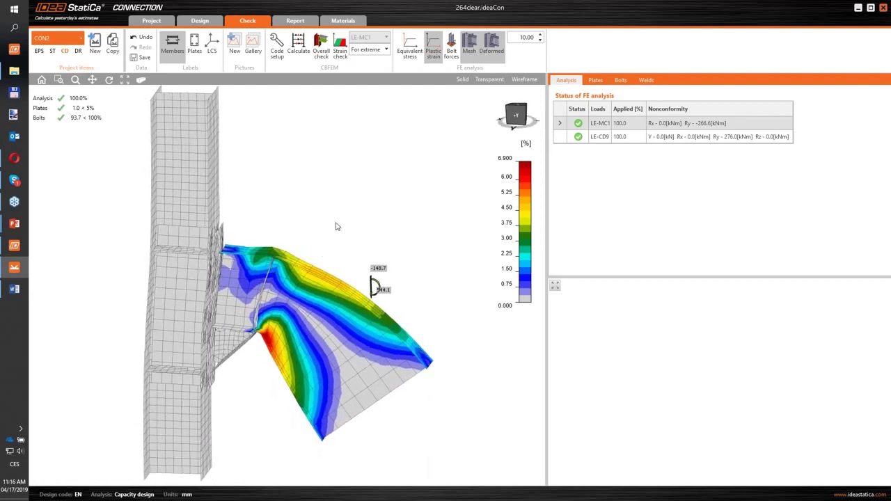
{"action": "scroll", "coordinate": [337, 223], "scroll_direction": "down", "scroll_amount": 2}
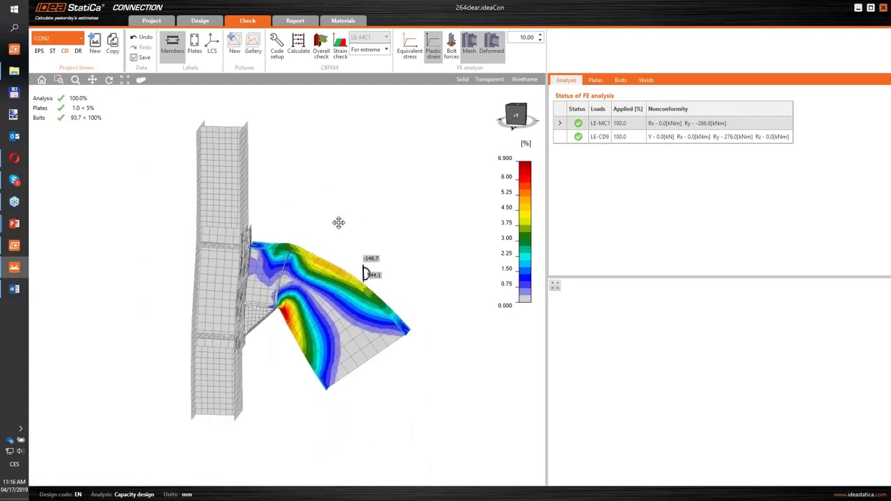